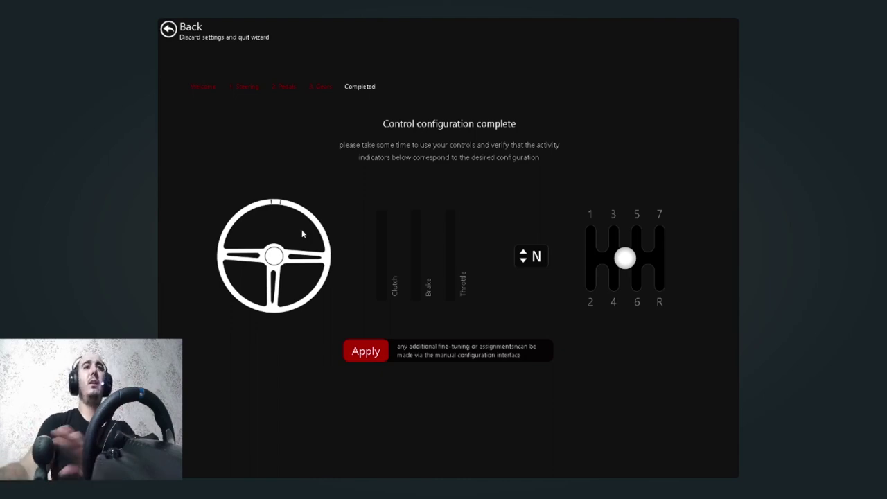
Apply the completed control configuration and review the shifter, secondary and advanced wheel settings
click(361, 352)
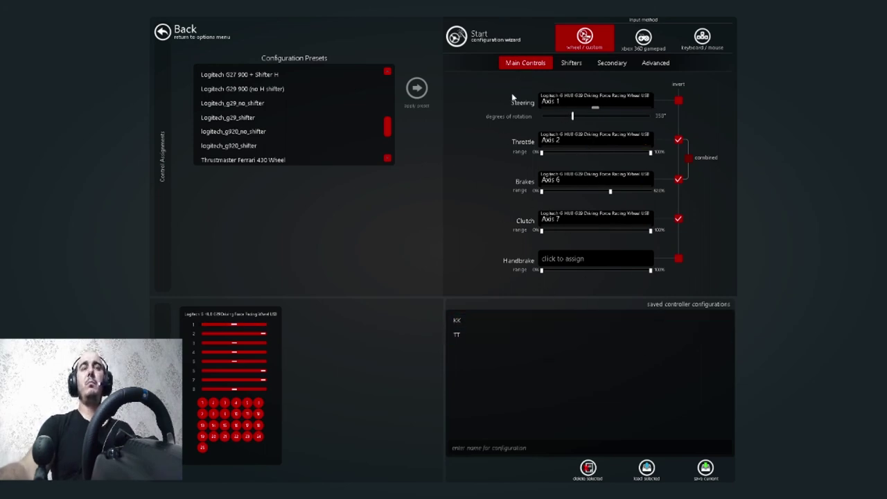
click(568, 64)
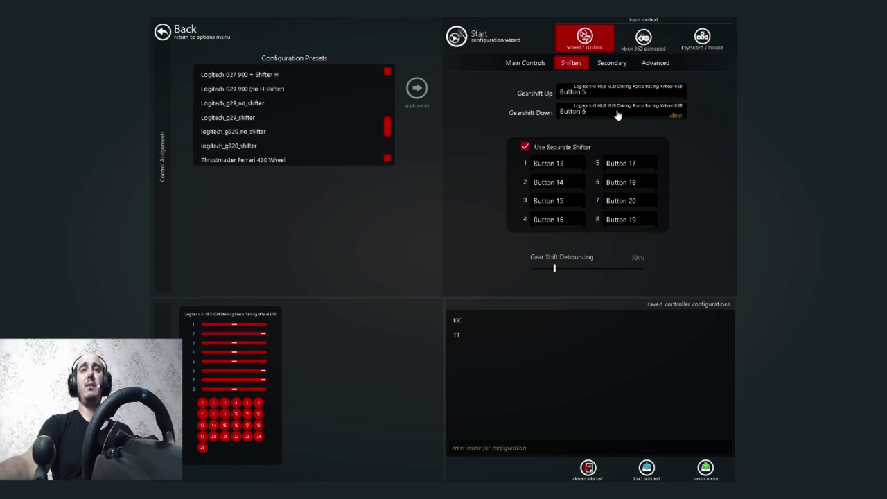
click(618, 66)
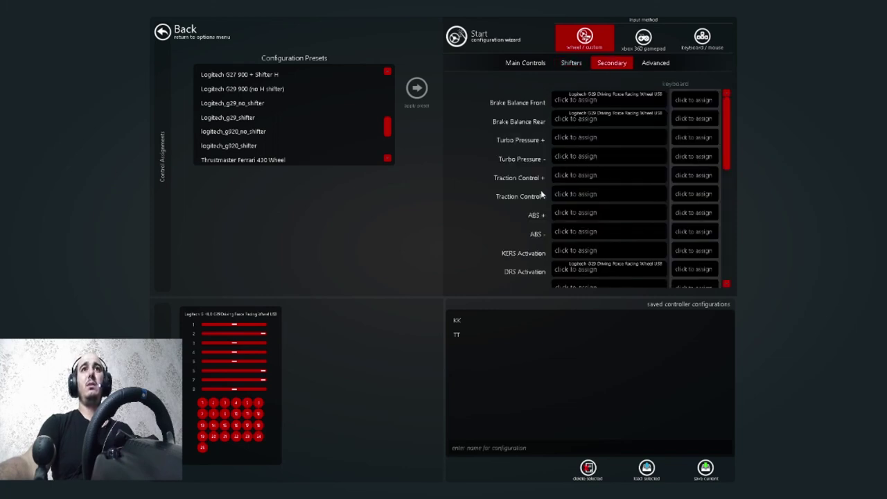
click(656, 63)
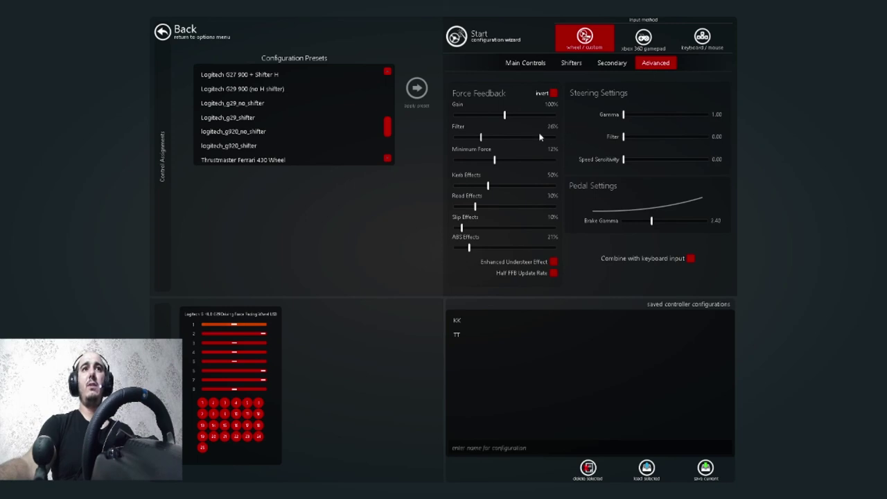
Assign the wheel's Button 2 to Glance Left, Button 3 to Glance Right, Button 1 to Glance Back and Button 8 to Change Camera
click(608, 65)
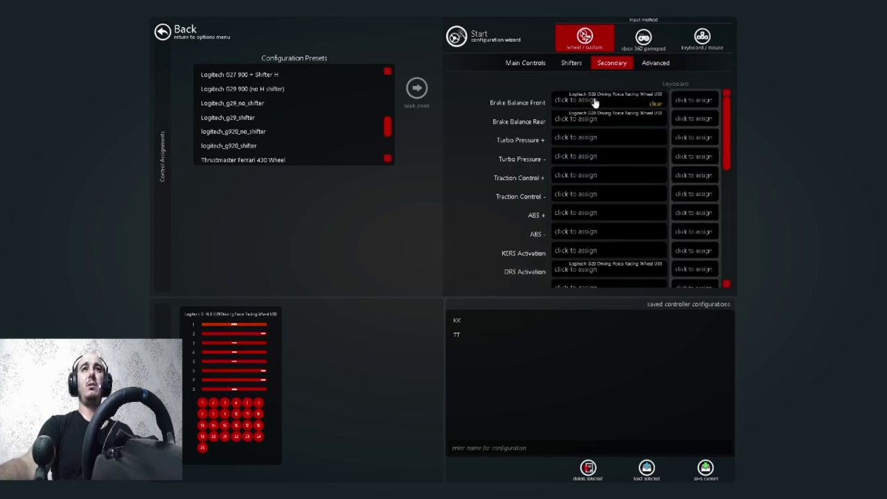
scroll(602, 229, down, 2)
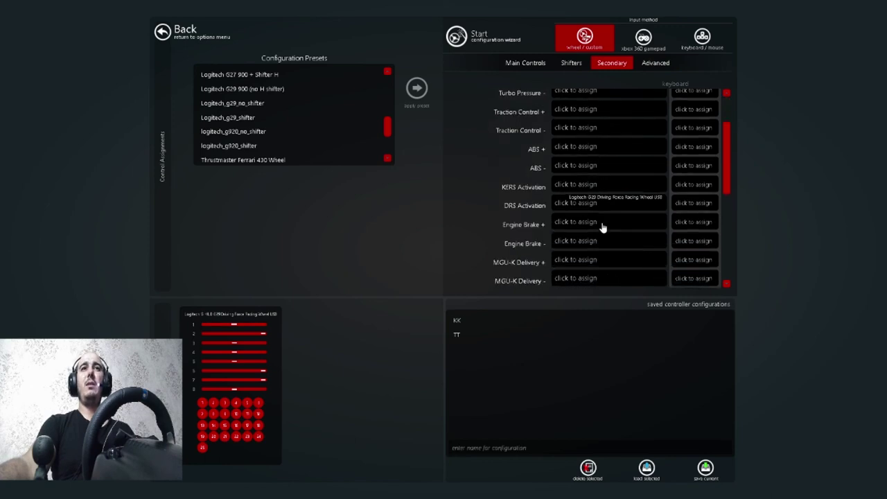
scroll(595, 216, up, 2)
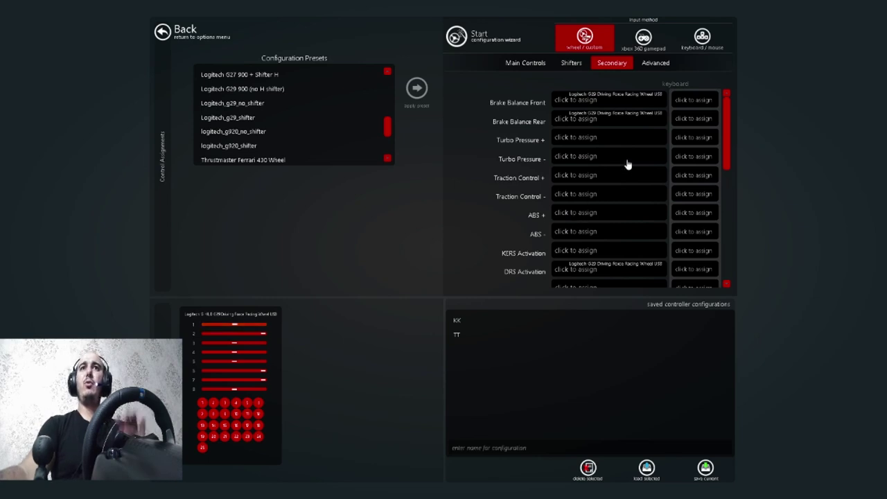
scroll(574, 234, down, 5)
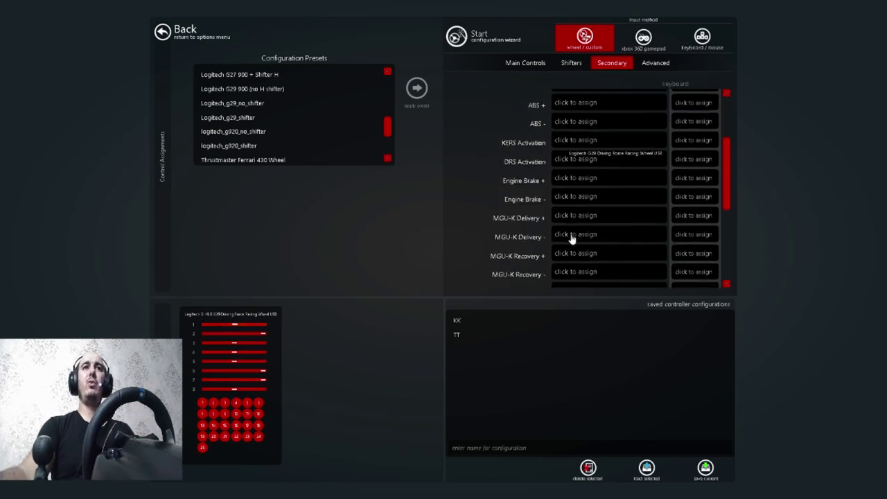
scroll(567, 243, down, 3)
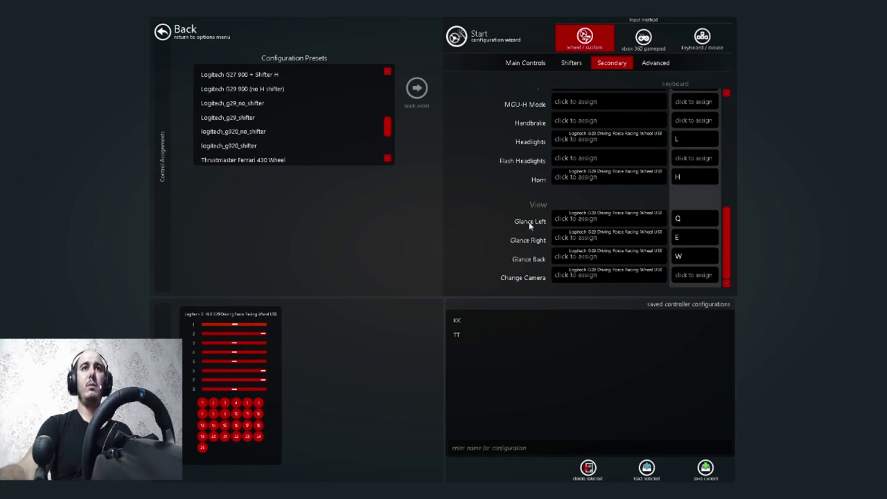
click(583, 221)
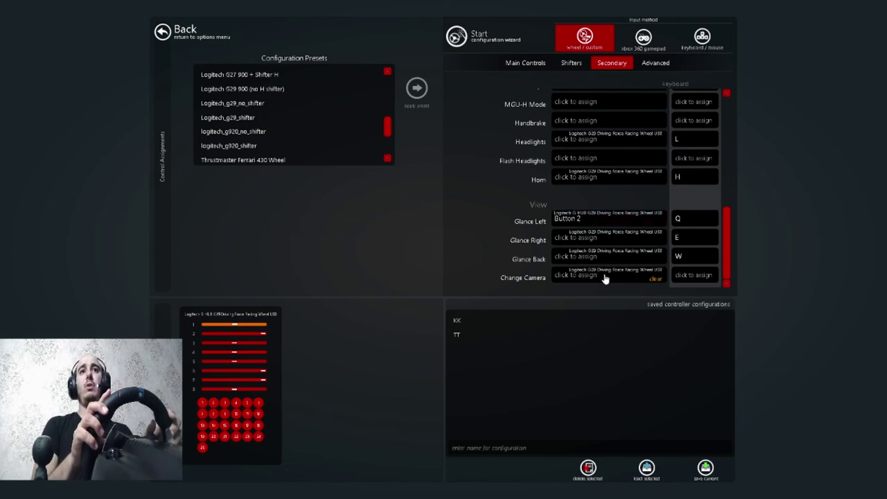
click(586, 240)
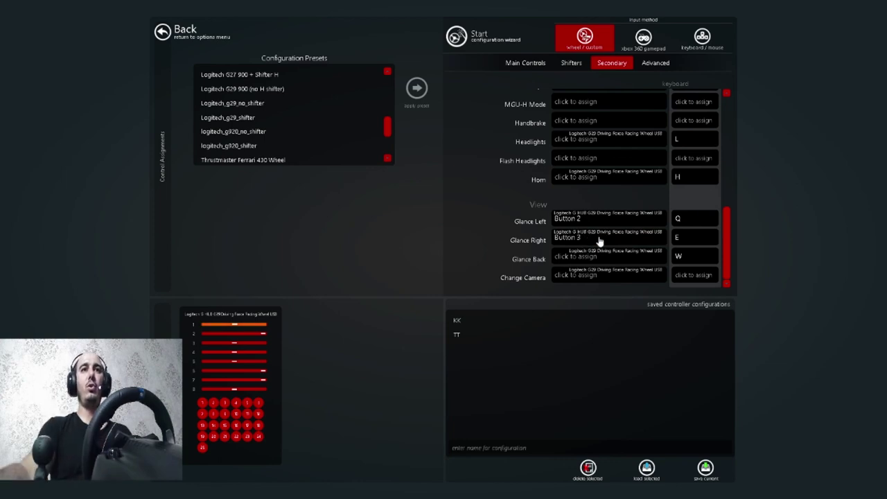
click(586, 261)
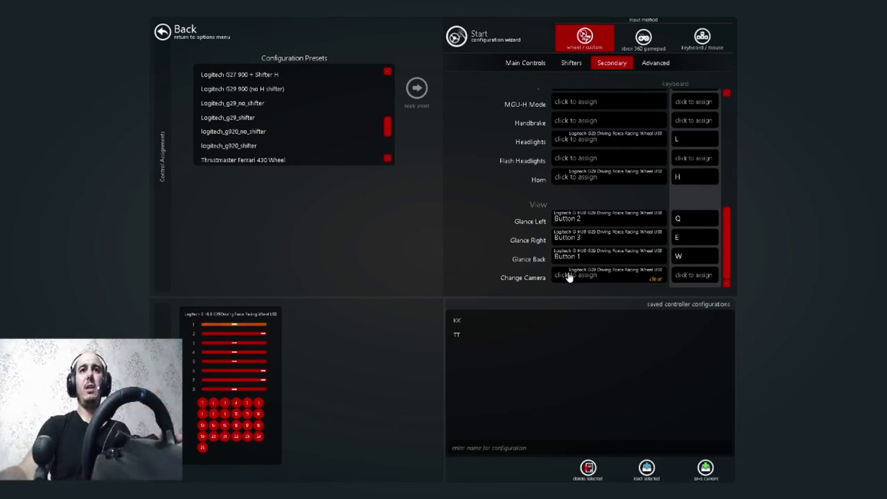
click(569, 277)
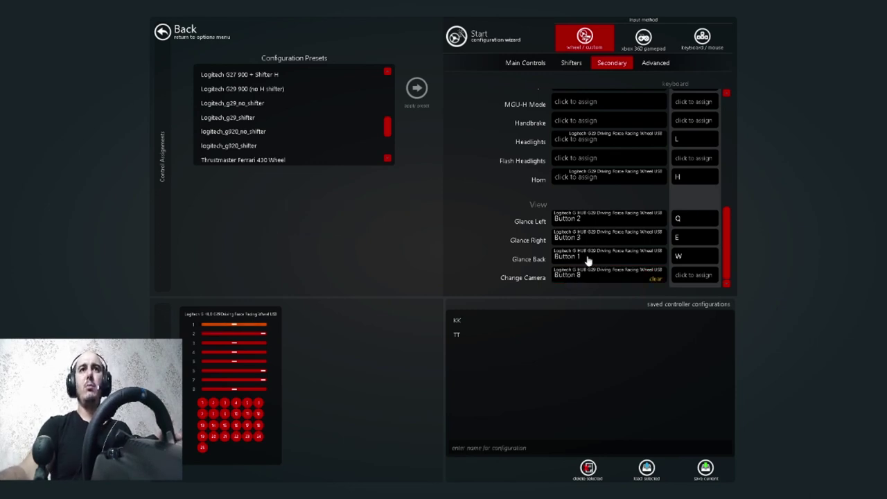
Assign the wheel's Button 7 to Horn, Button 4 to Headlights and Button 12 to Handbrake
scroll(582, 251, up, 2)
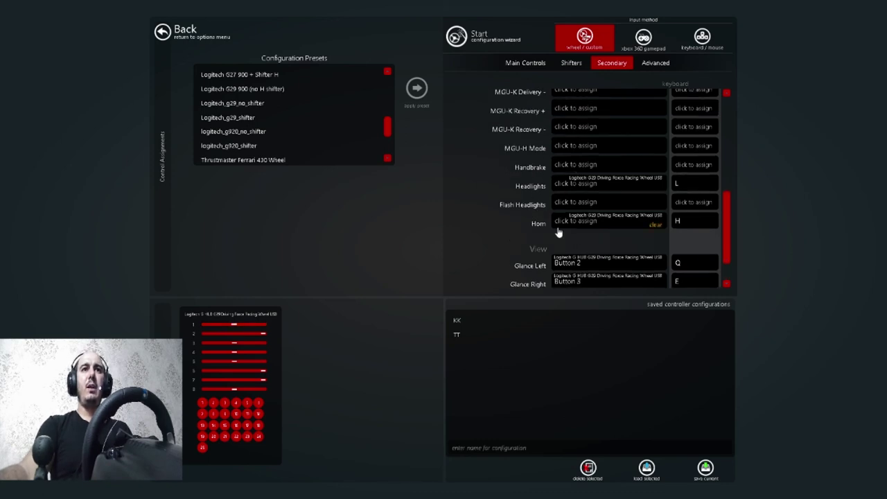
mouse_move(560, 228)
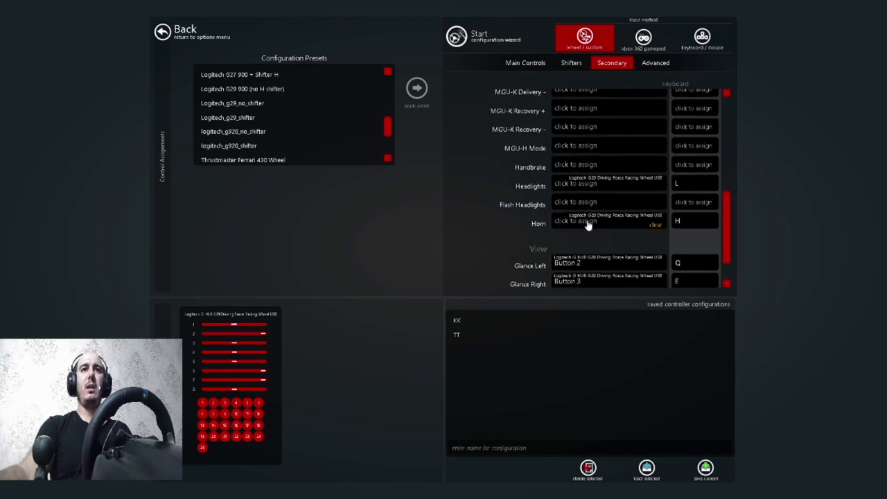
click(586, 223)
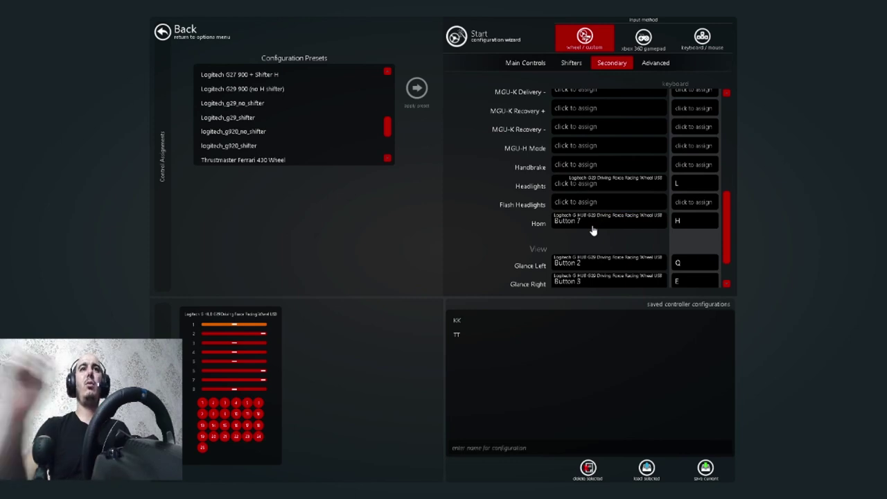
click(572, 185)
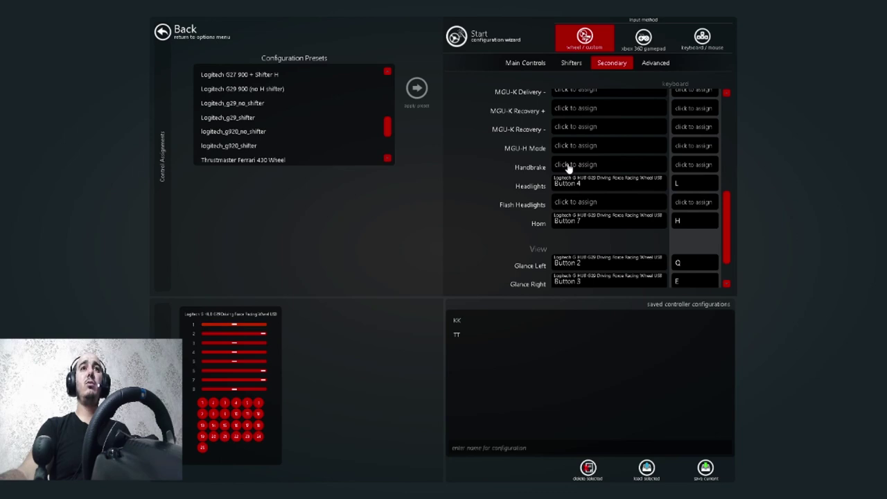
click(567, 167)
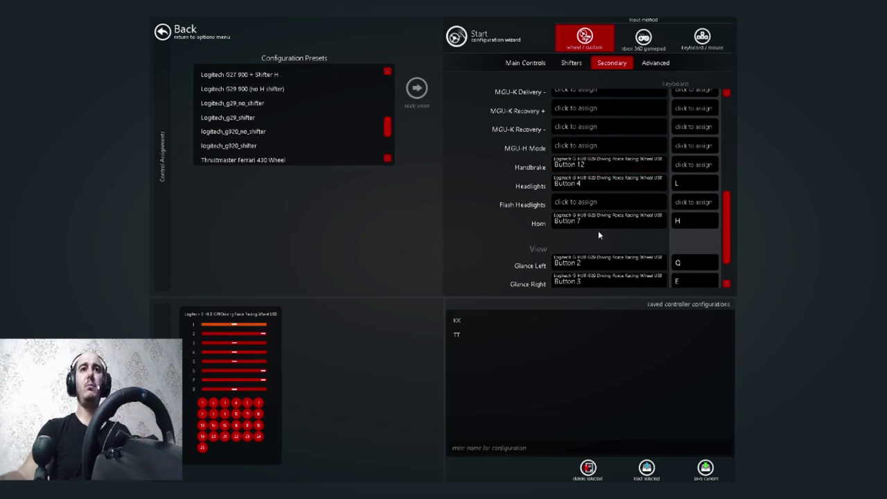
scroll(596, 243, down, 2)
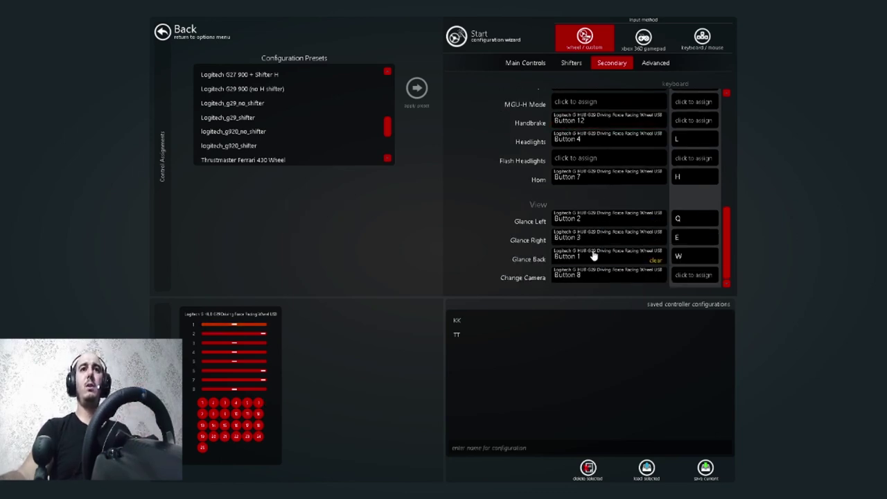
Set the Brake Gamma in the pedal settings to 3.00
click(504, 455)
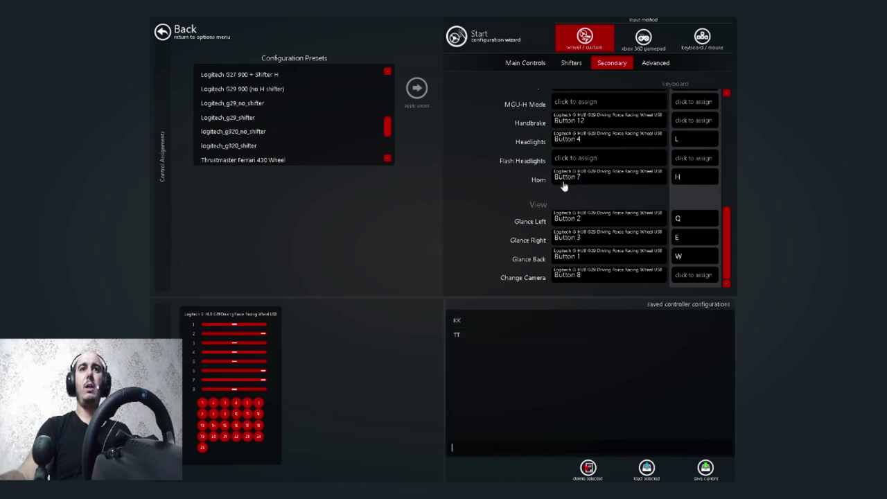
click(656, 64)
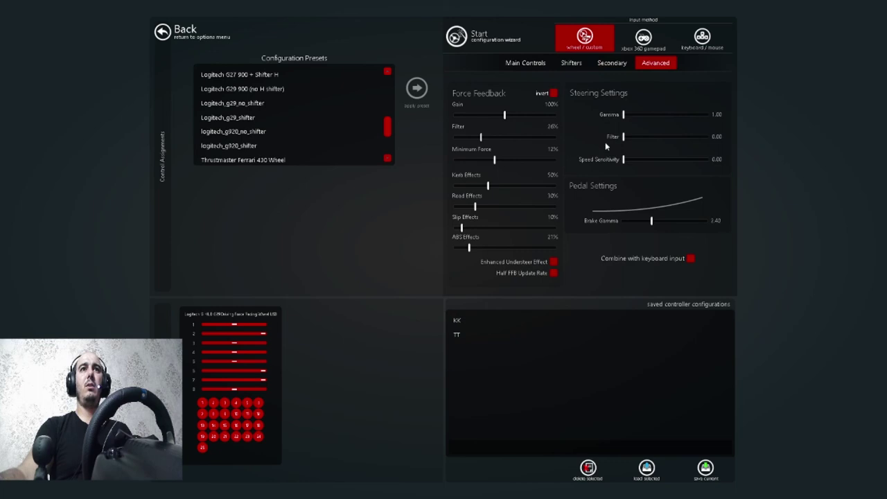
click(605, 63)
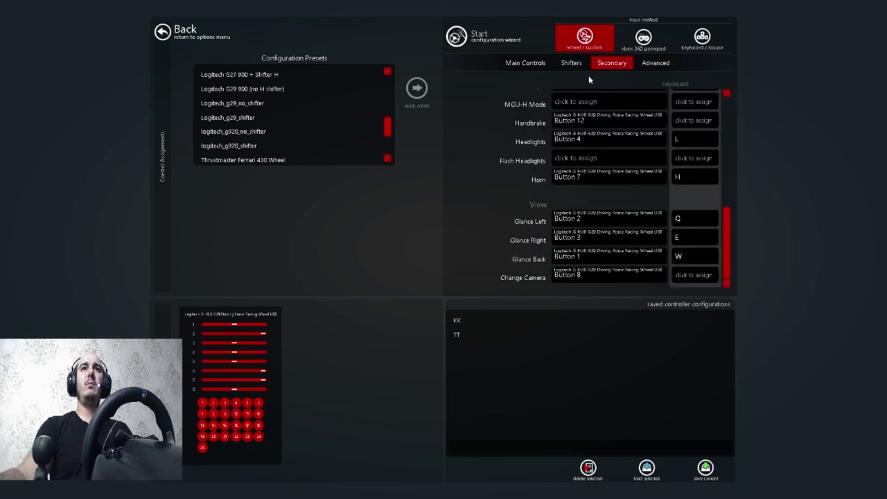
click(656, 64)
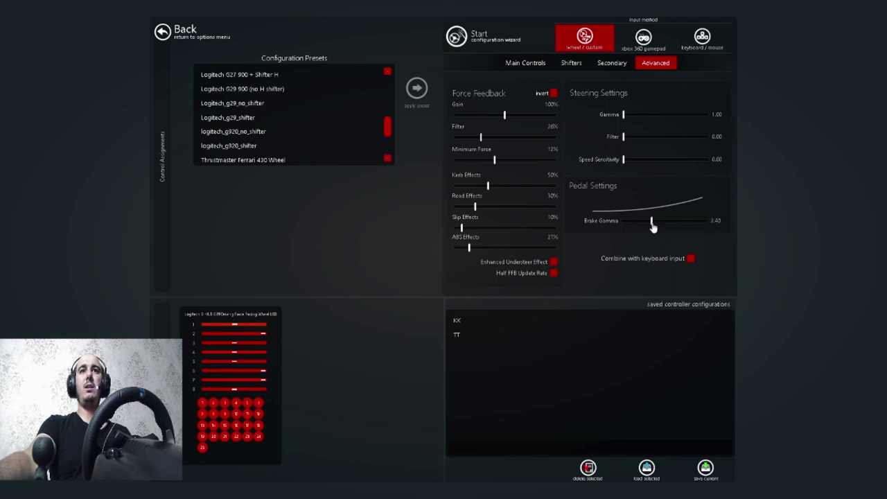
drag(652, 225, 663, 226)
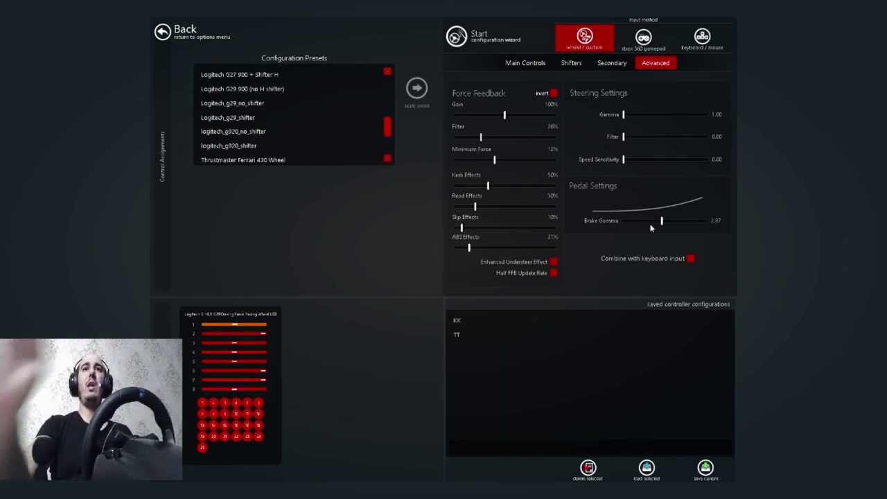
drag(662, 221, 664, 219)
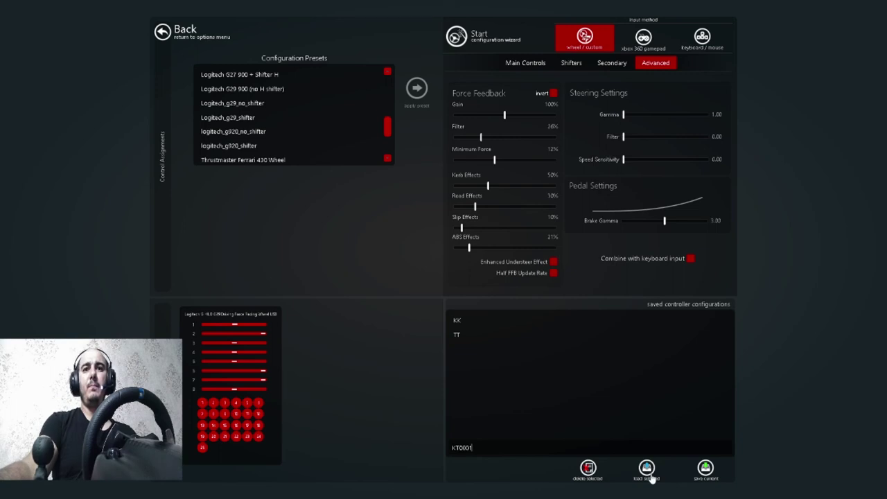
Save the current controller configuration as KT0001 and load it from the saved configurations
click(706, 470)
click(468, 336)
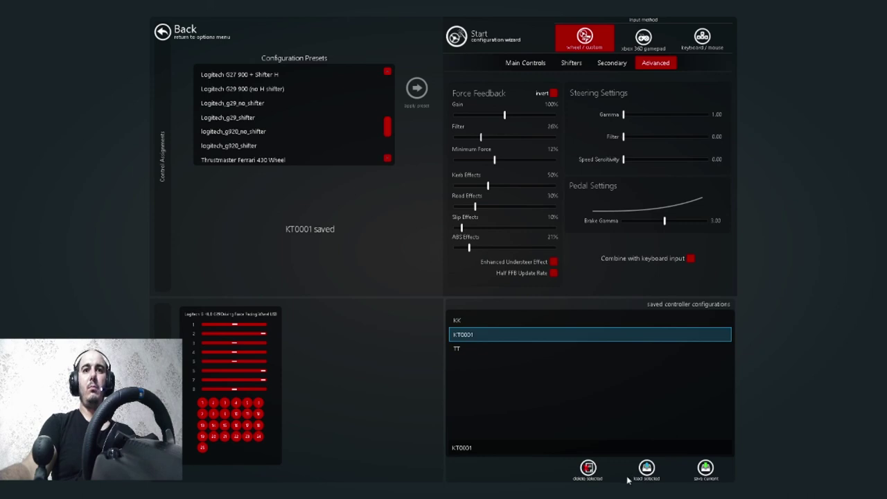
click(647, 470)
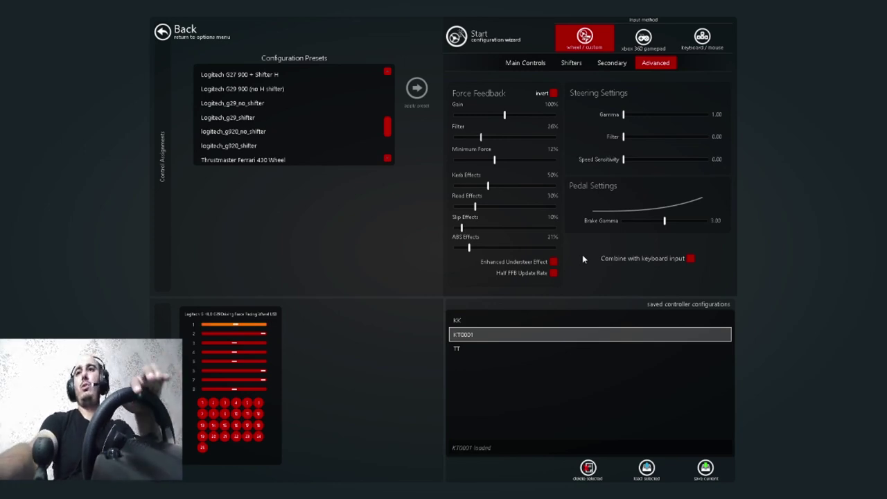
click(473, 321)
click(469, 347)
click(466, 336)
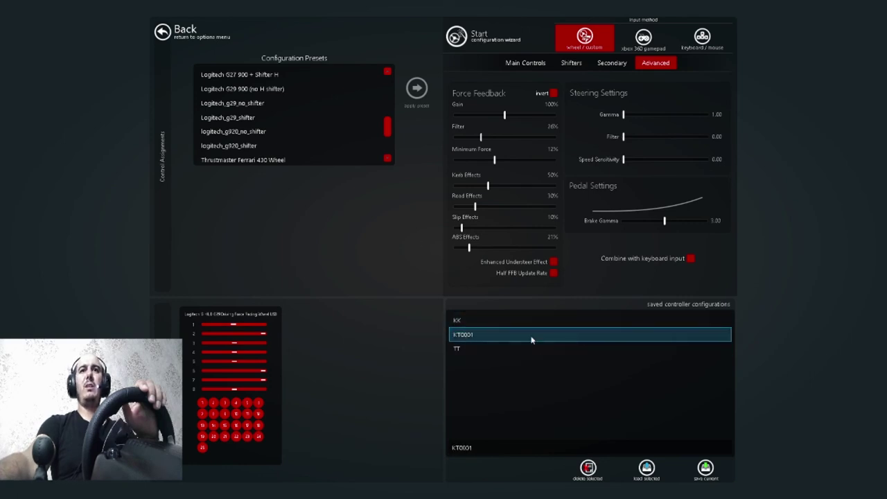
click(646, 471)
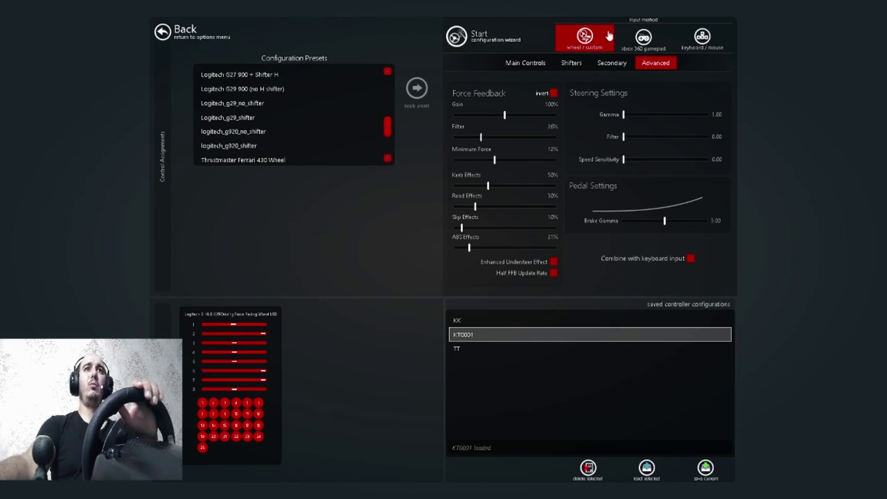
Leave the control settings and choose the black BMW M3 E30 as the car to drive
click(166, 35)
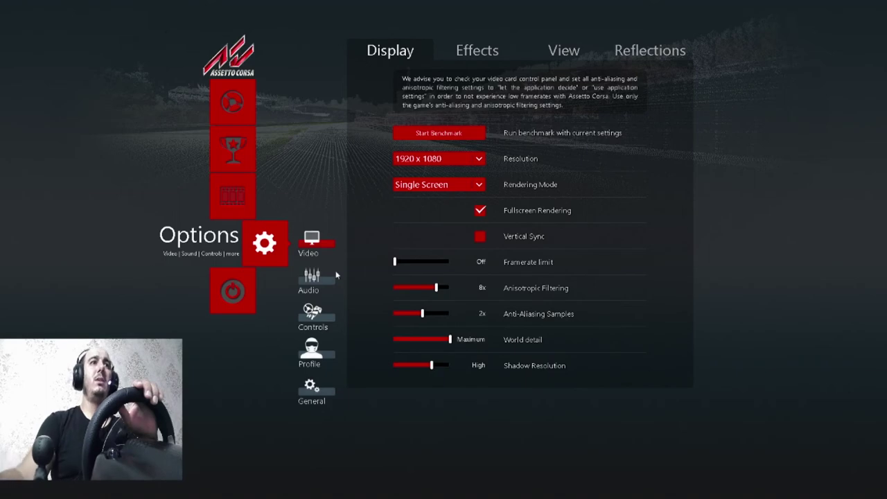
click(234, 103)
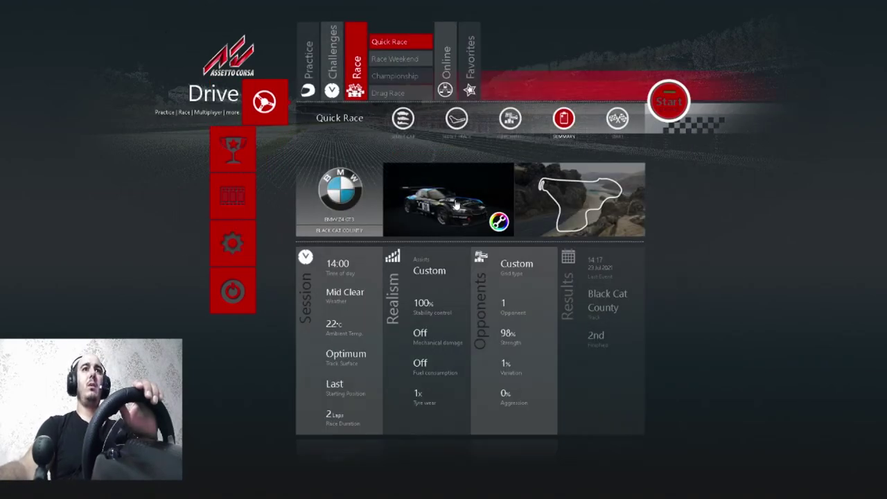
click(456, 202)
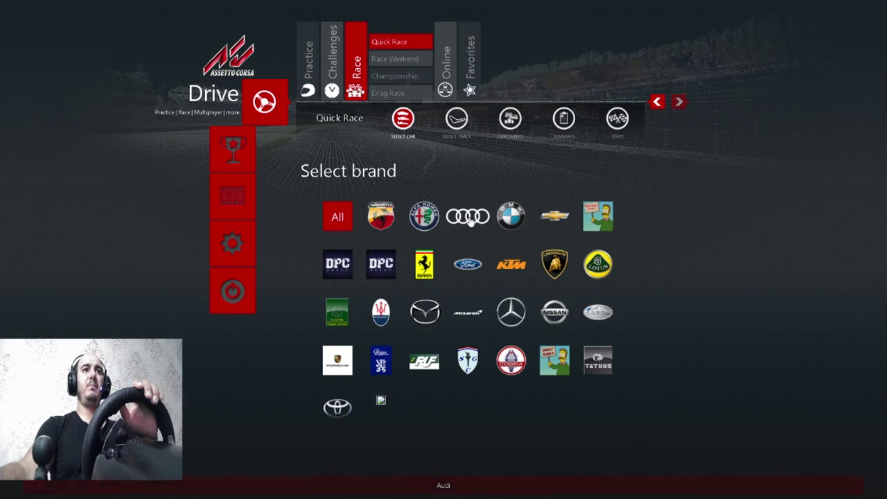
click(338, 263)
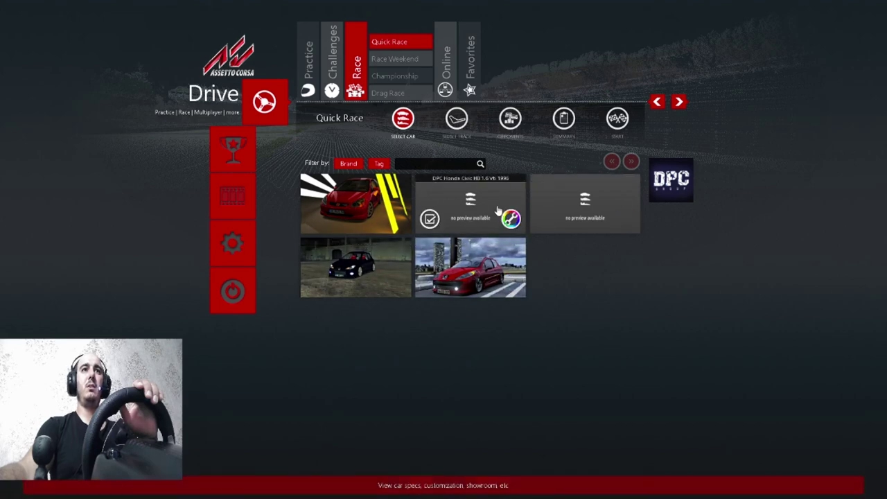
click(401, 122)
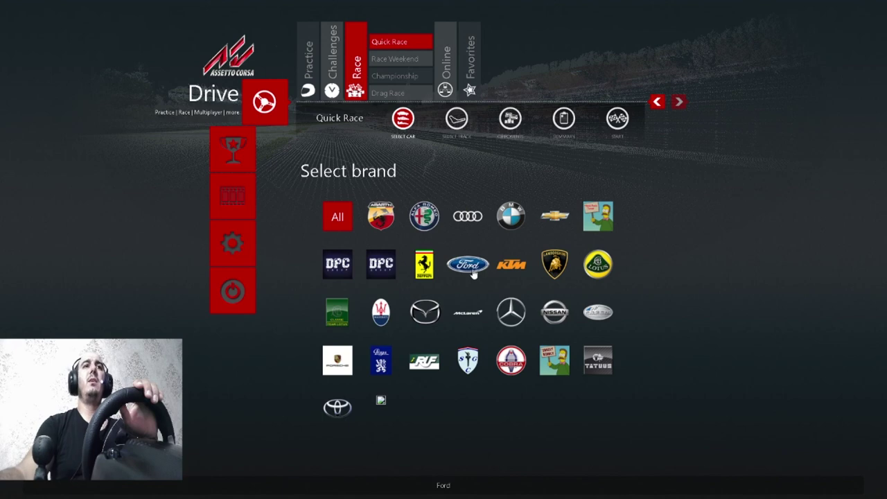
click(513, 218)
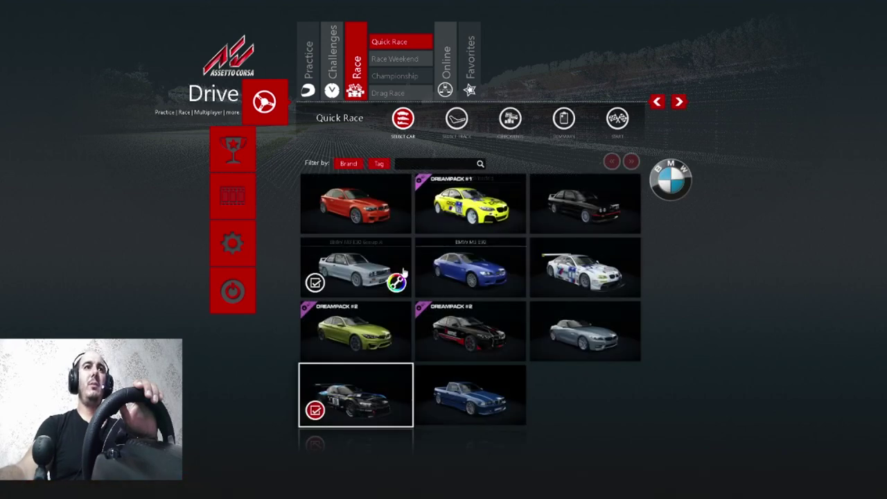
double_click(580, 213)
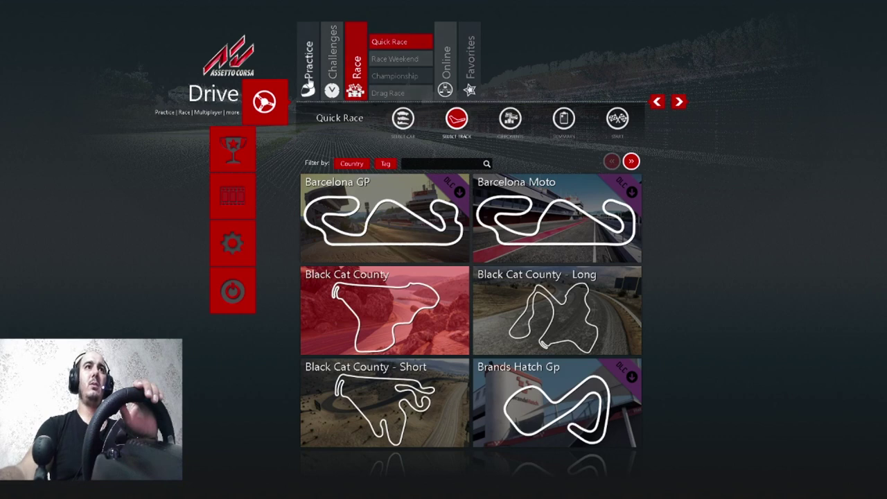
Switch to the Drift challenge and start the session with the BMW M3 E30 at Black Cat County
click(307, 82)
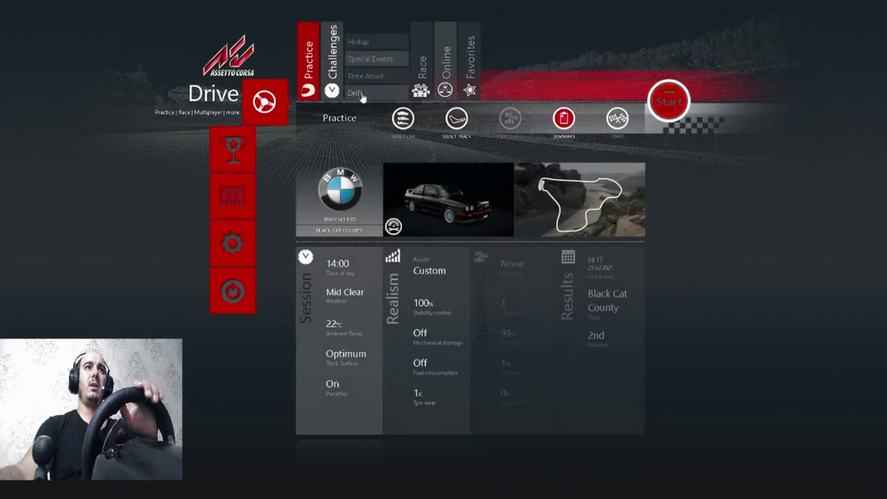
click(360, 93)
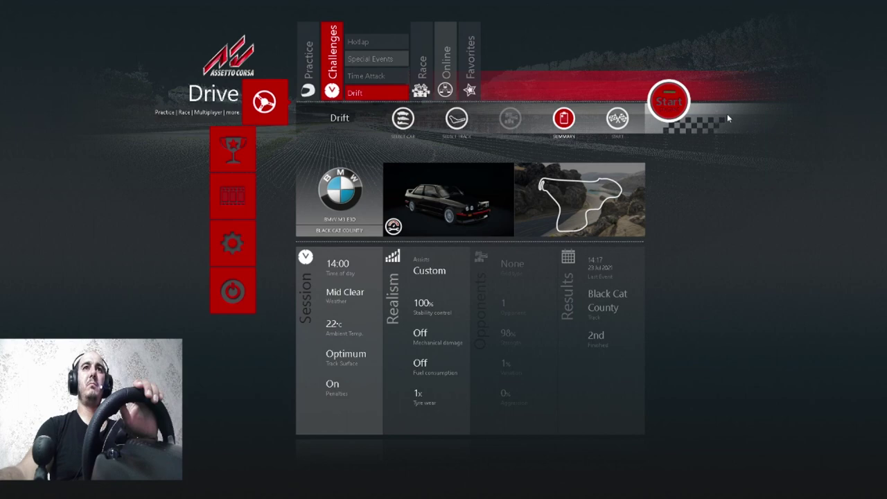
click(669, 102)
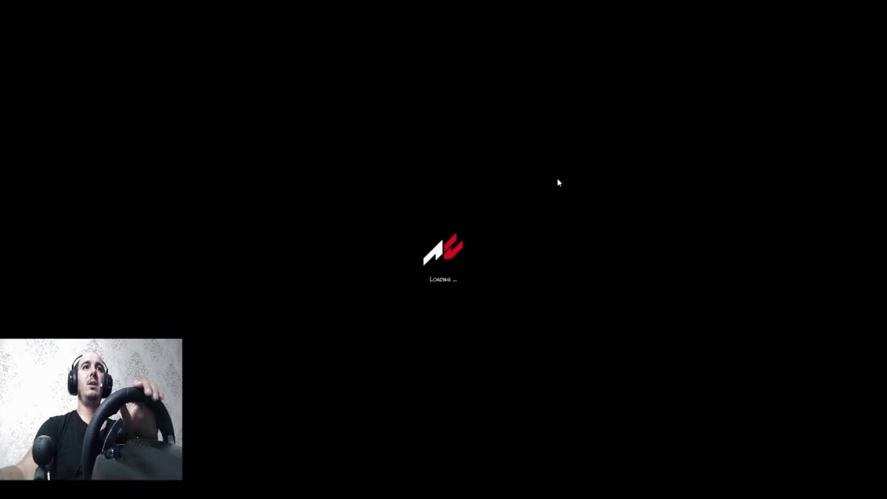